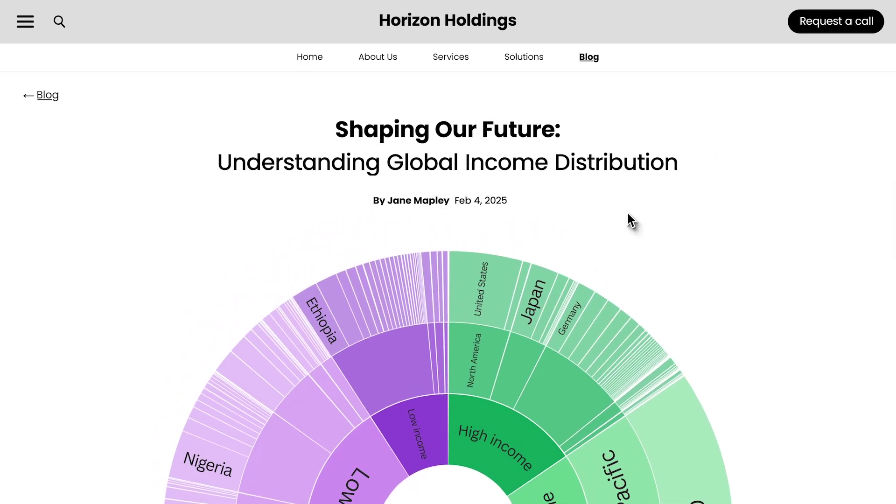
Like the post sharing the income chart.
mouse_move(535, 299)
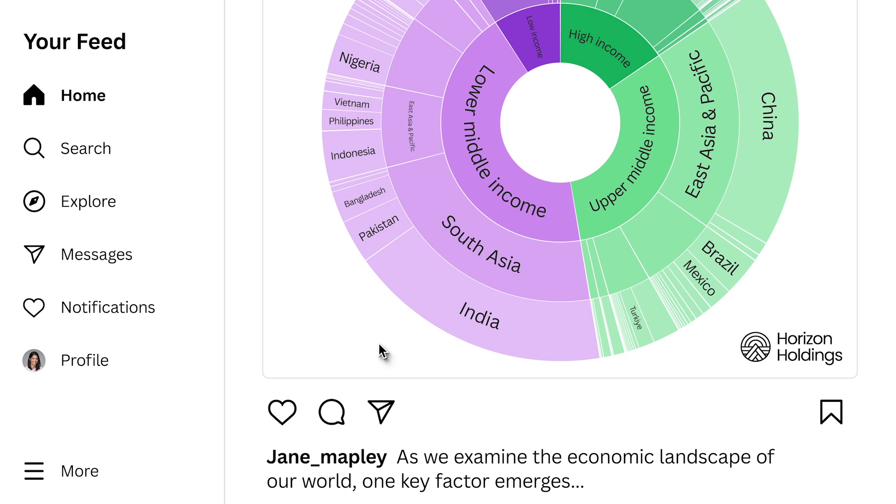
scroll(378, 347, "down", 1)
left_click(283, 371)
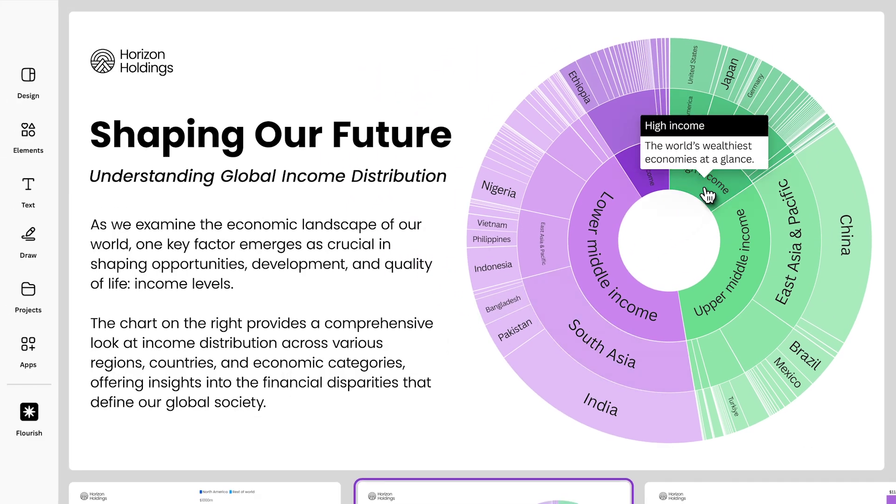
Zoom the sunburst into High income then East Asia & Pacific, advance the scatter story, and pick the Mexico squad.
left_click(709, 189)
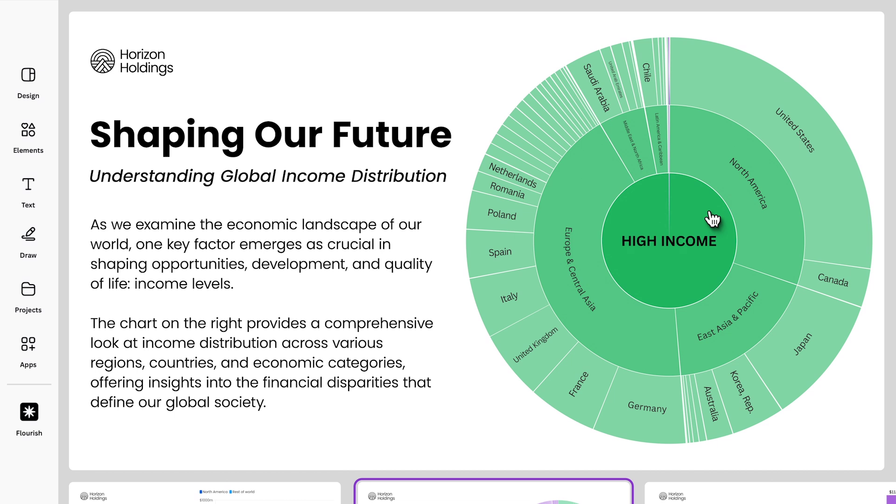
left_click(732, 322)
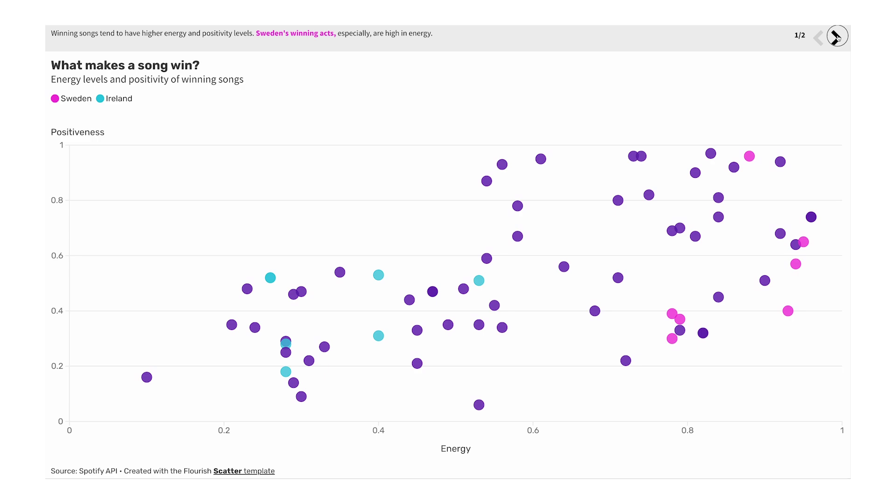
left_click(837, 37)
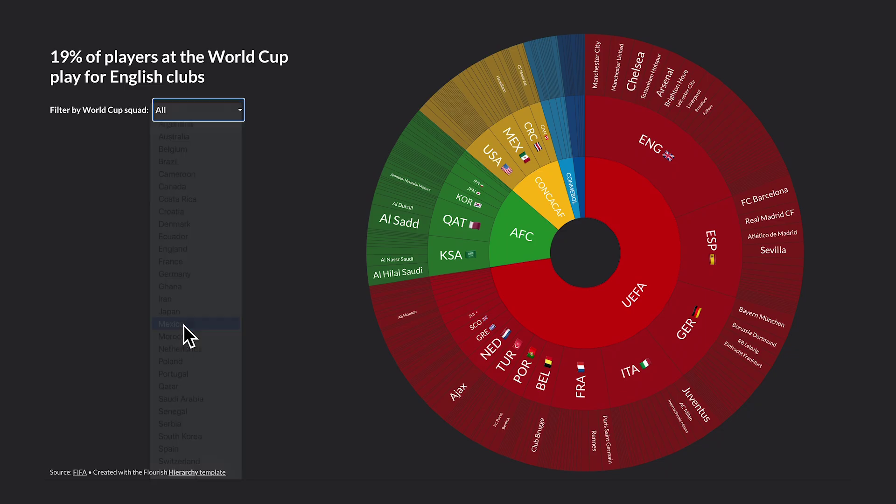
left_click(184, 325)
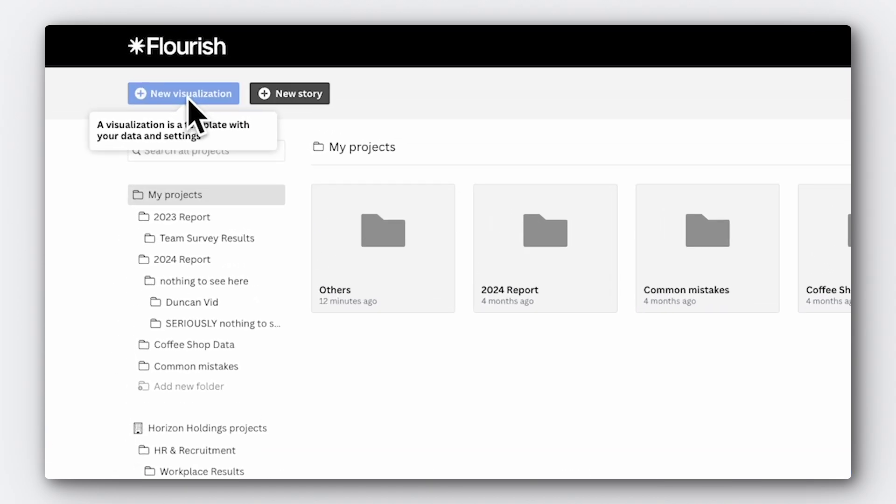
Browse templates under the Correlation, Comparison and All purpose filters, then create a Bar chart.
left_click(189, 100)
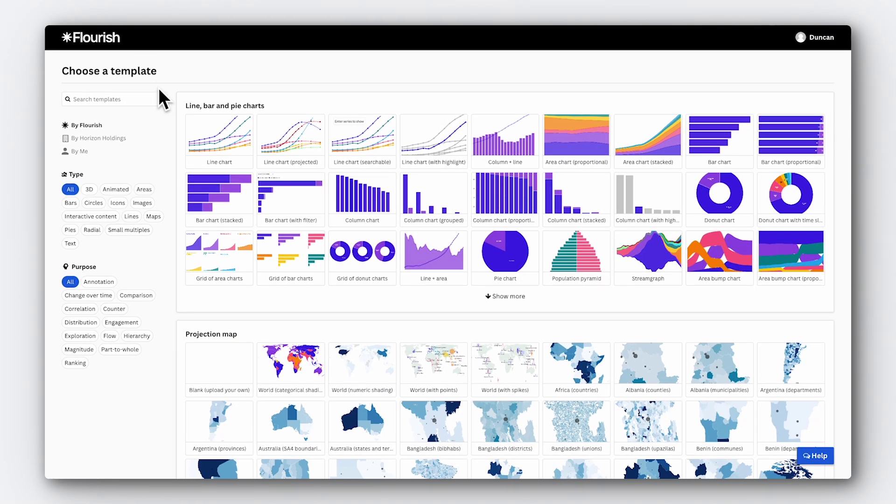
scroll(174, 135, "down", 10)
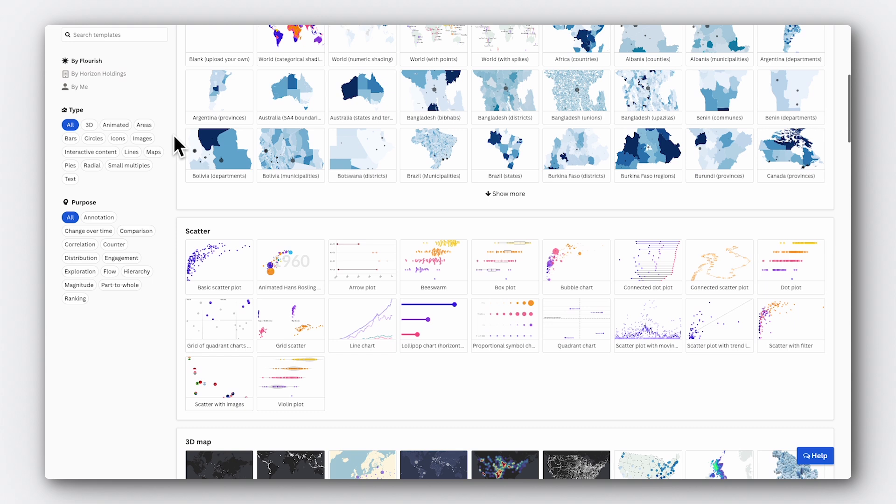
scroll(174, 135, "down", 8)
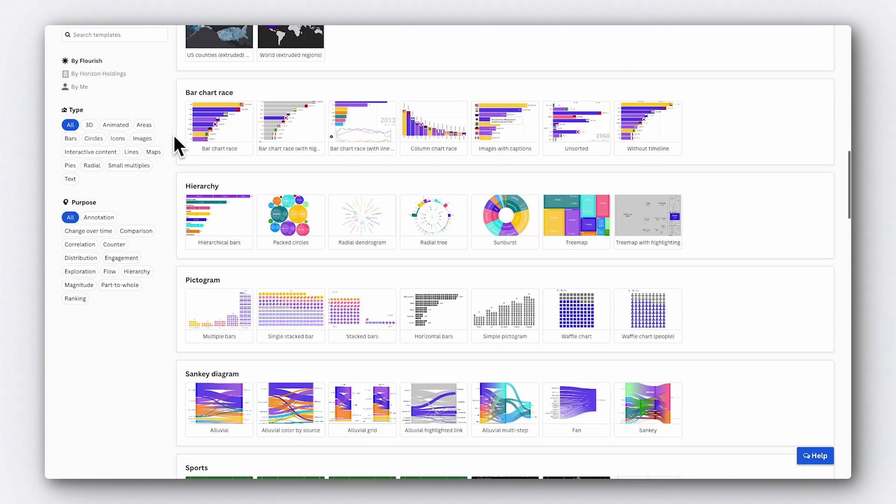
left_click(82, 246)
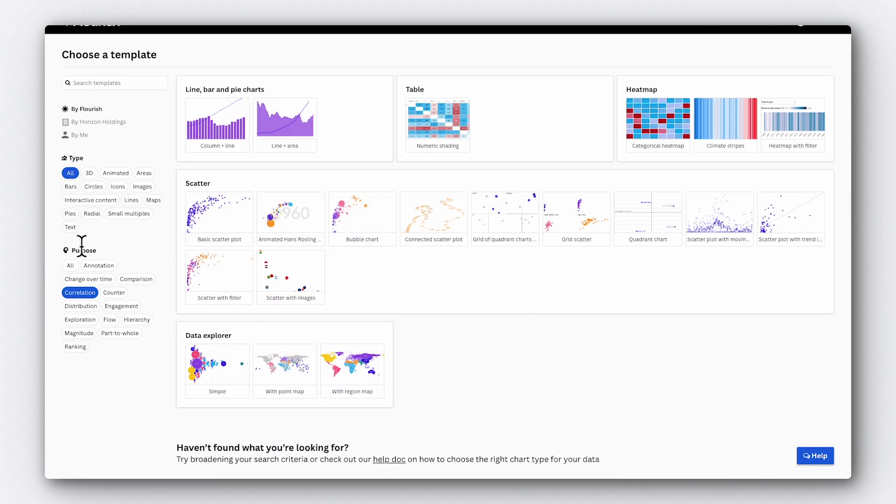
left_click(134, 279)
left_click(70, 264)
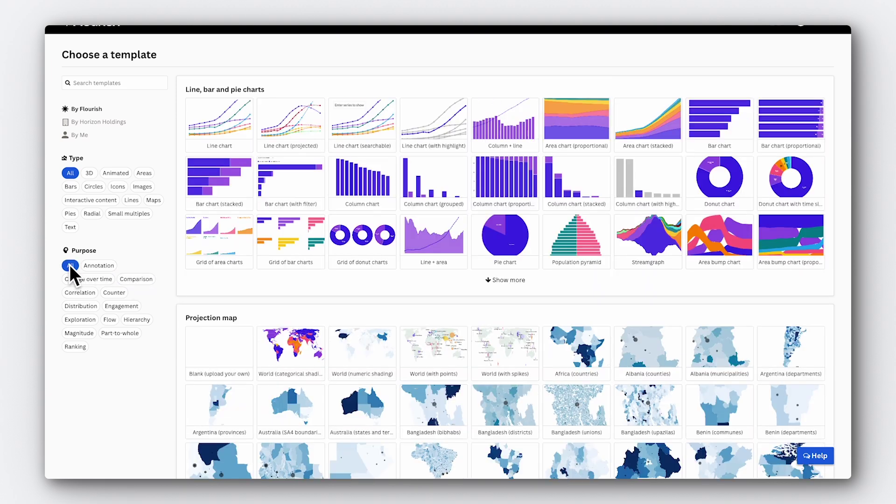
left_click(729, 112)
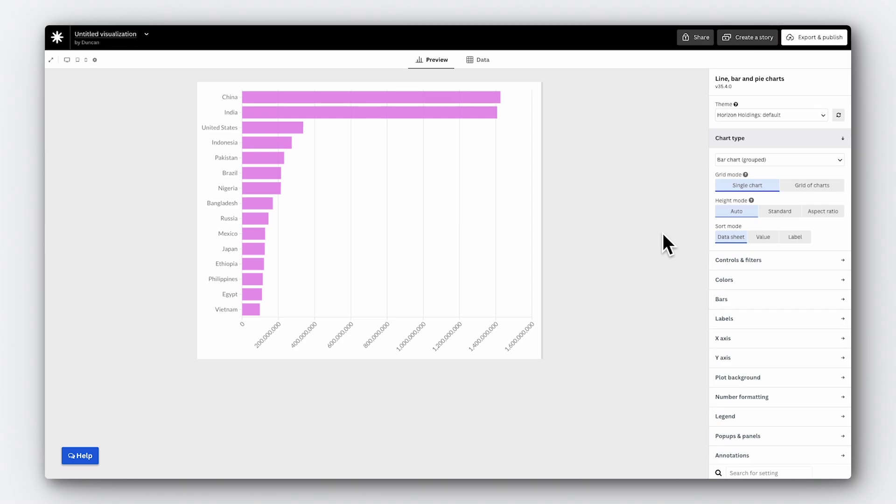
Switch to the Data view showing Country and Population 2021 columns.
left_click(475, 60)
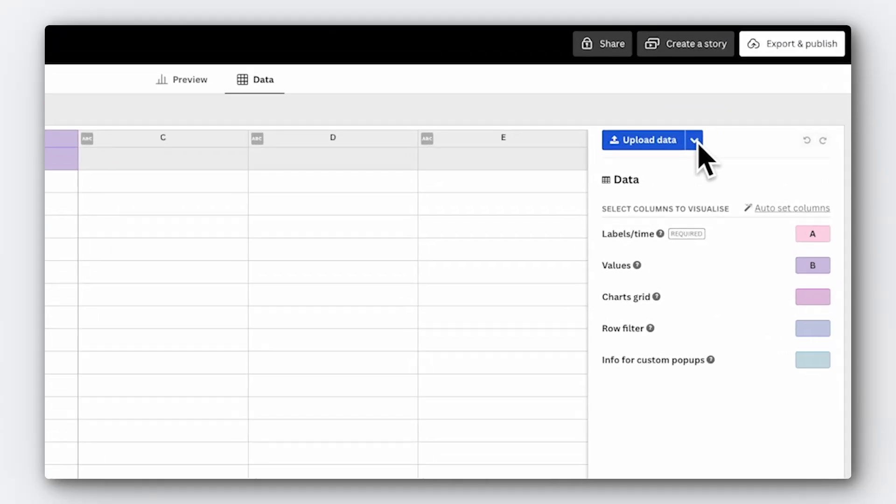
Check the Upload data options, then open the data sheet's options menu.
left_click(695, 141)
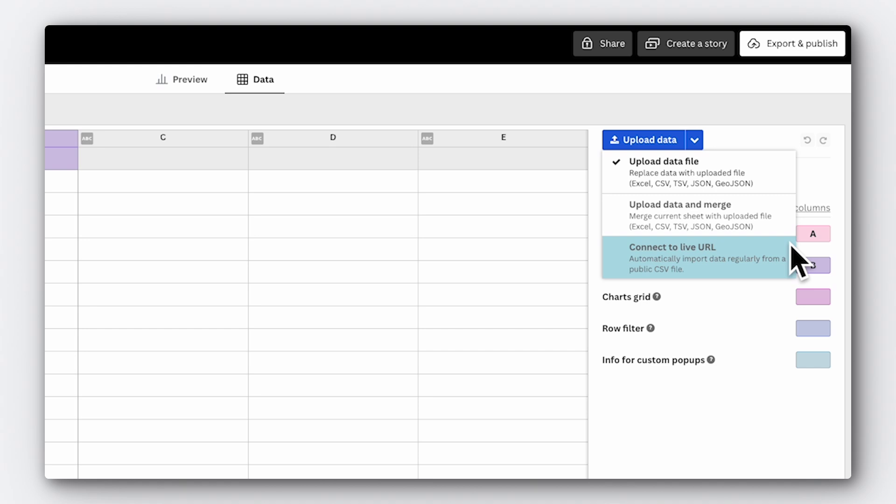
left_click(696, 139)
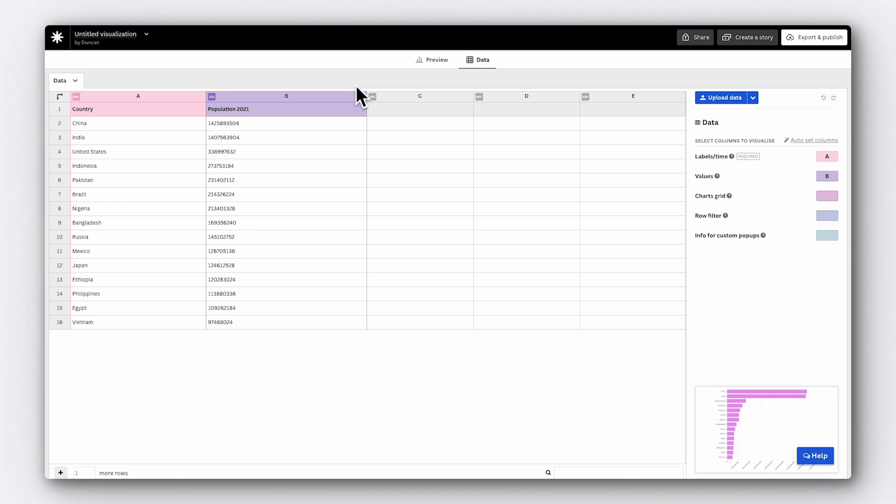
left_click(76, 80)
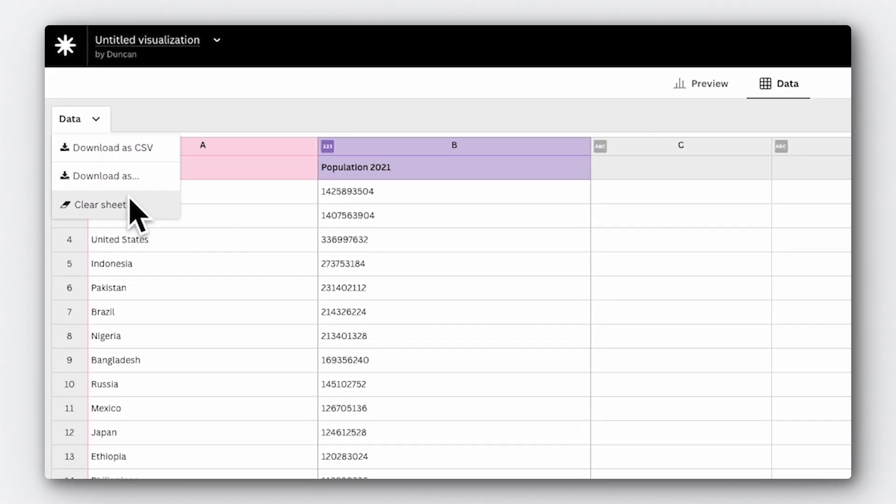
Clear the sheet and paste the ice cream flavour and percent table into A1.
left_click(131, 202)
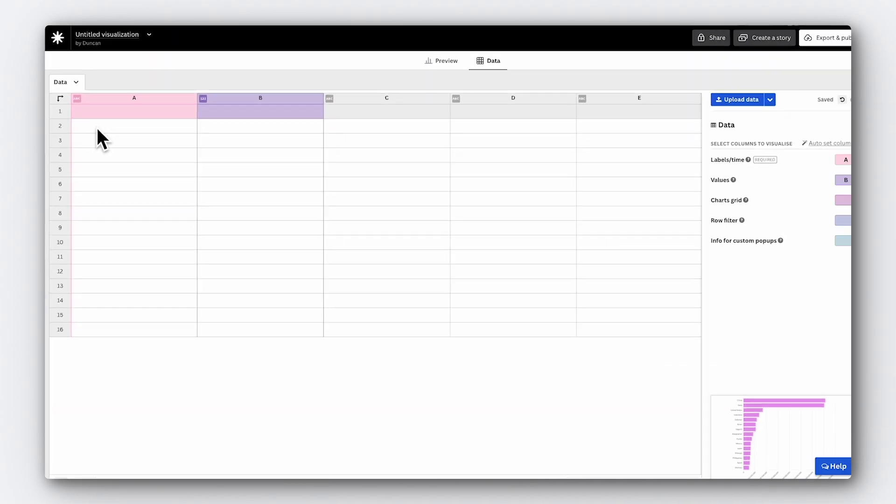
left_click(110, 109)
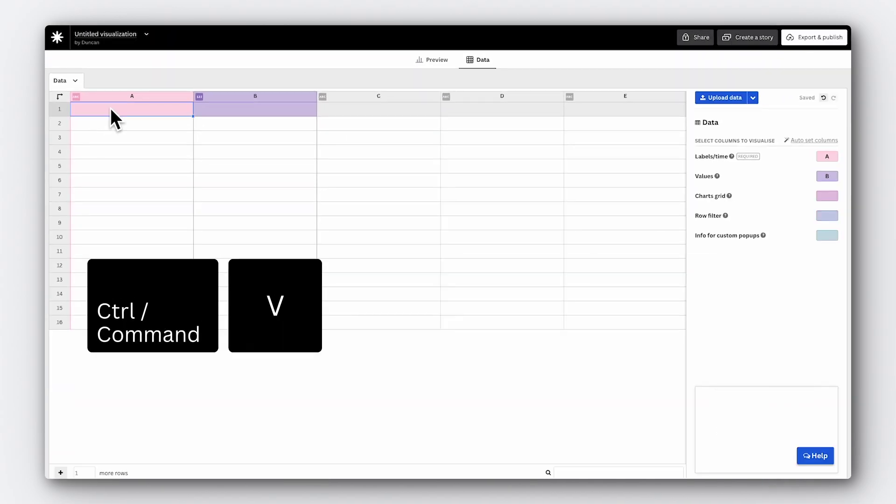
type("Flavor\tPercent Chocolate\t17 Vanilla\t15 Butter pecan\t8 Mint chocolate chip\t8 Strawberry\t8 Cookie dough\t6 Rocky road\t4 Neapolitan\t2")
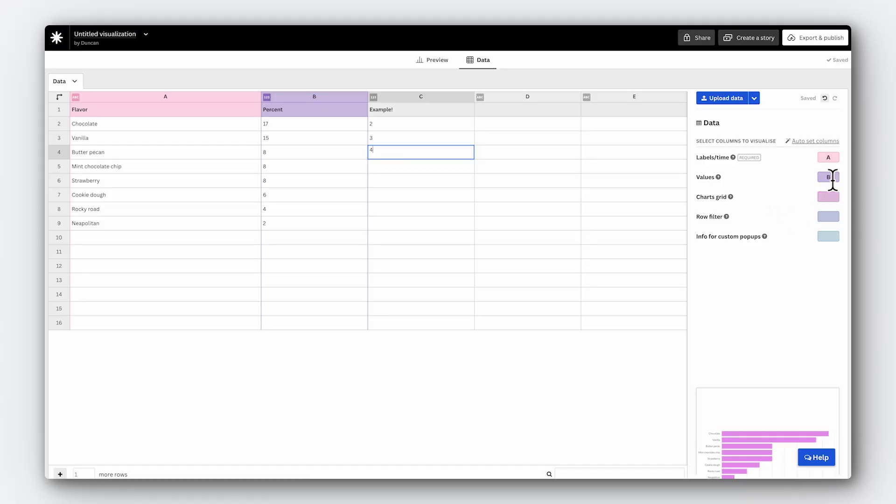
Use column C as the chart Values and return to the preview.
left_click(831, 177)
type("C")
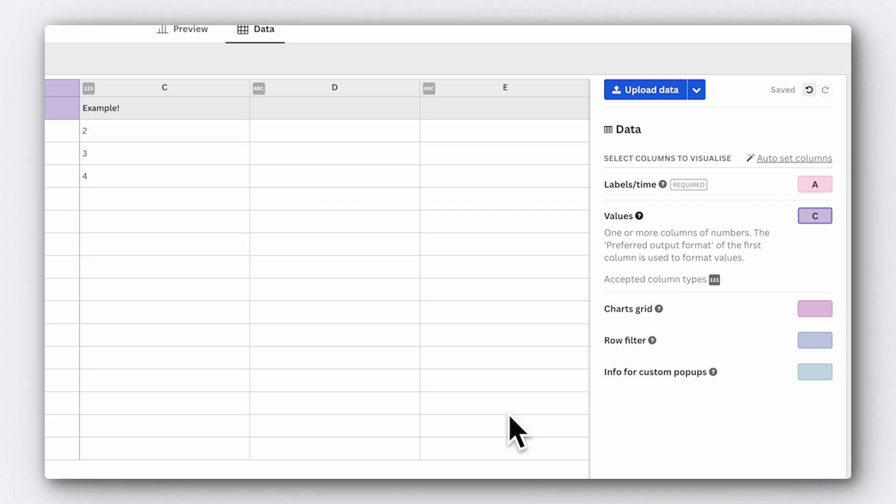
left_click(511, 417)
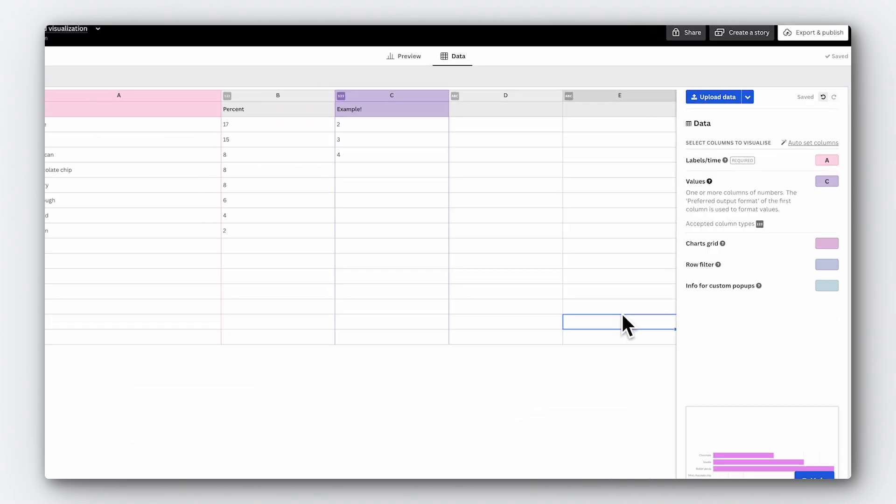
left_click(194, 30)
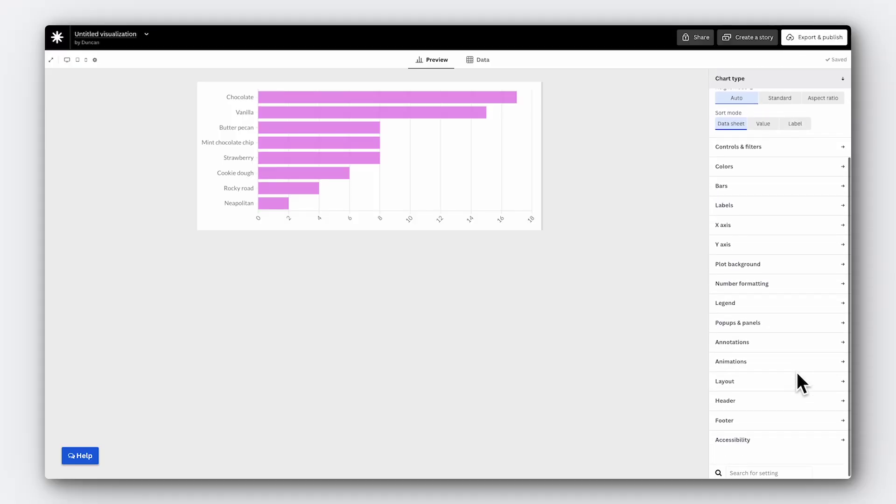
Title the chart 'Chocolate melts competition' and paste the favourite-flavour poll question as the subtitle.
left_click(791, 381)
left_click(750, 336)
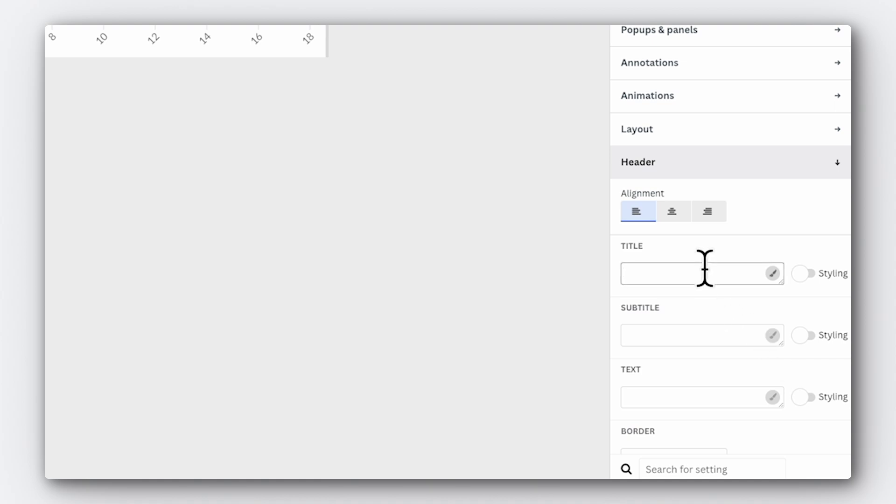
type("Chocolate ")
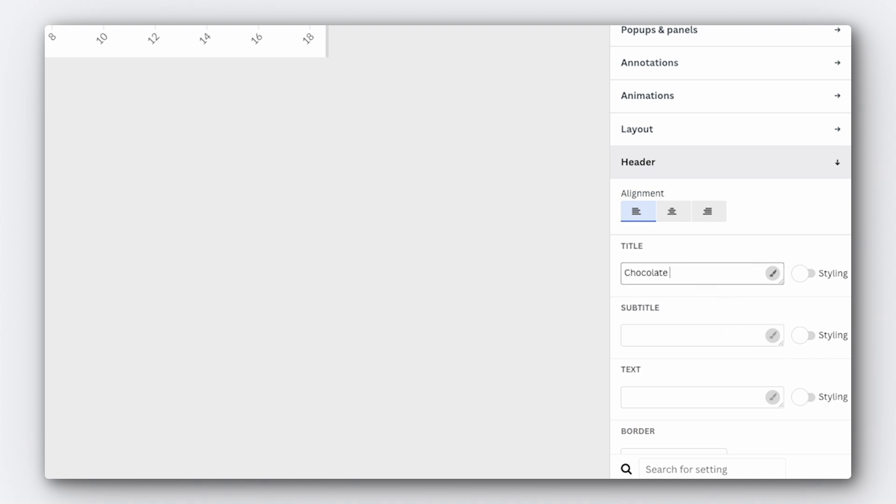
type("melts competition")
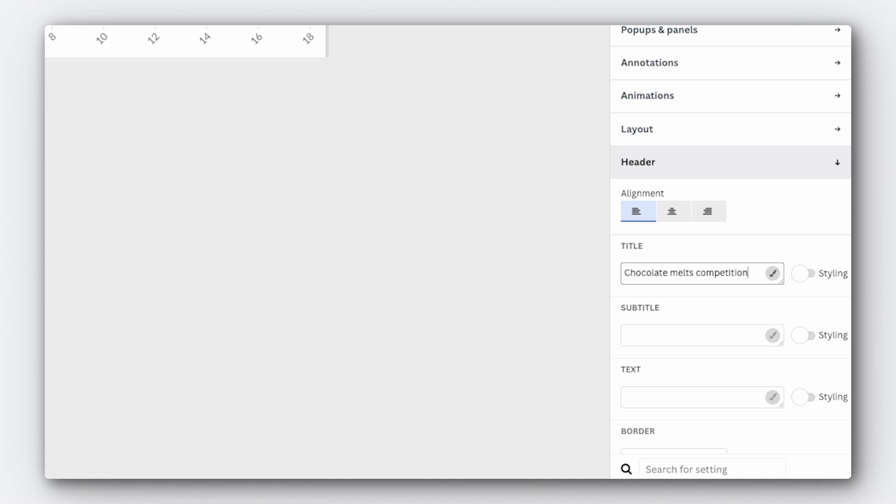
left_click(675, 330)
key("ctrl+v")
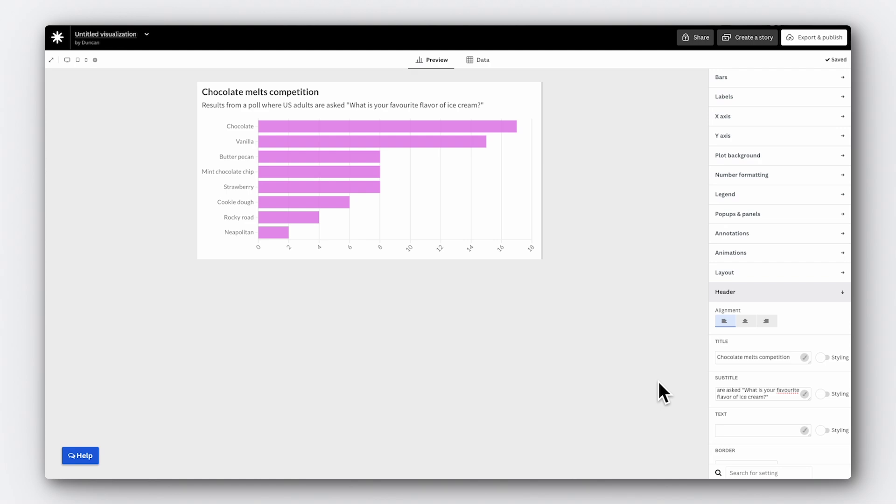
Turn on value labels for each bar and set the X axis position to Hidden.
left_click(809, 97)
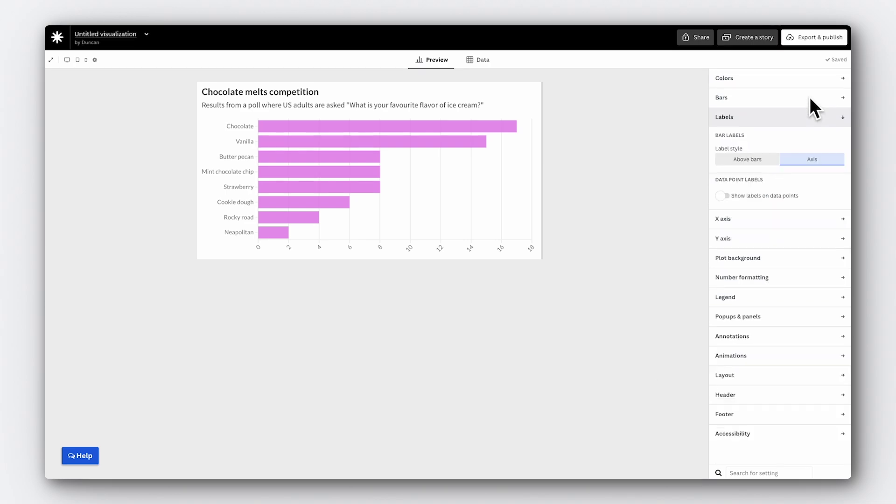
left_click(723, 197)
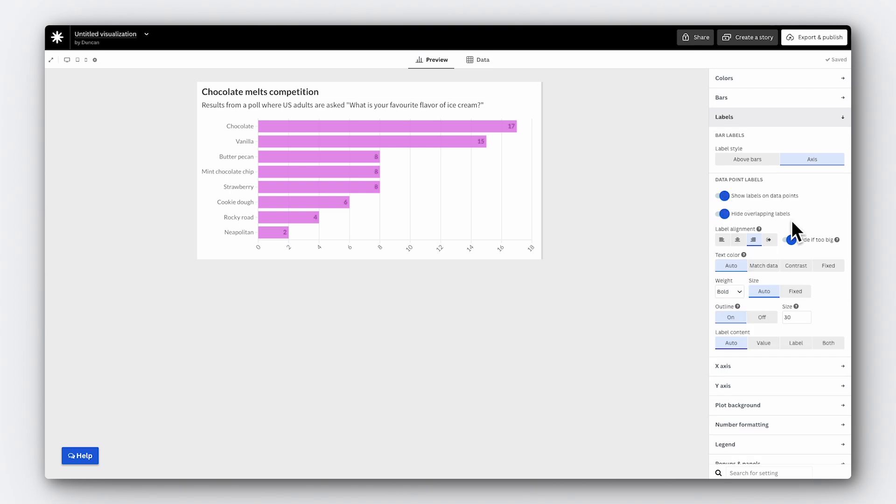
scroll(808, 232, "down", 2)
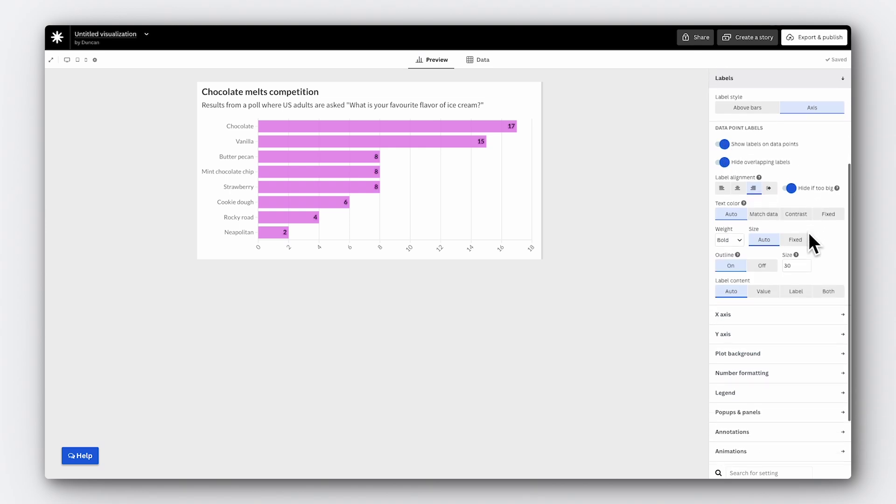
left_click(794, 307)
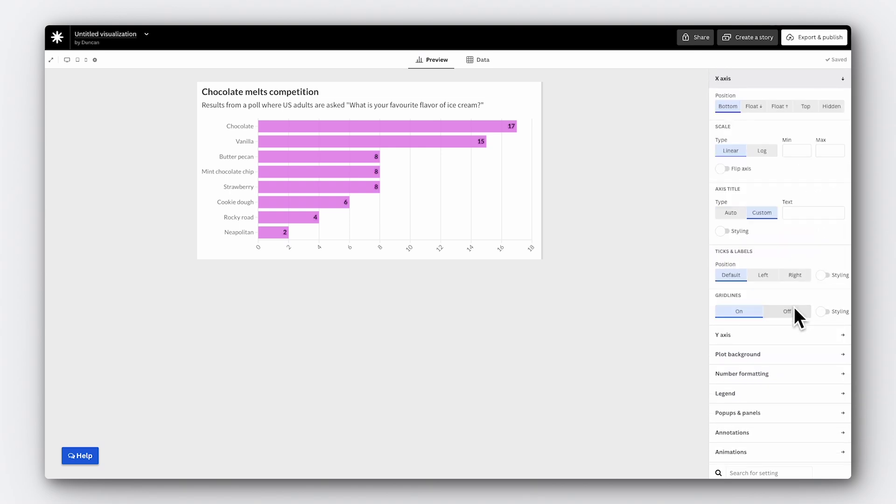
left_click(832, 106)
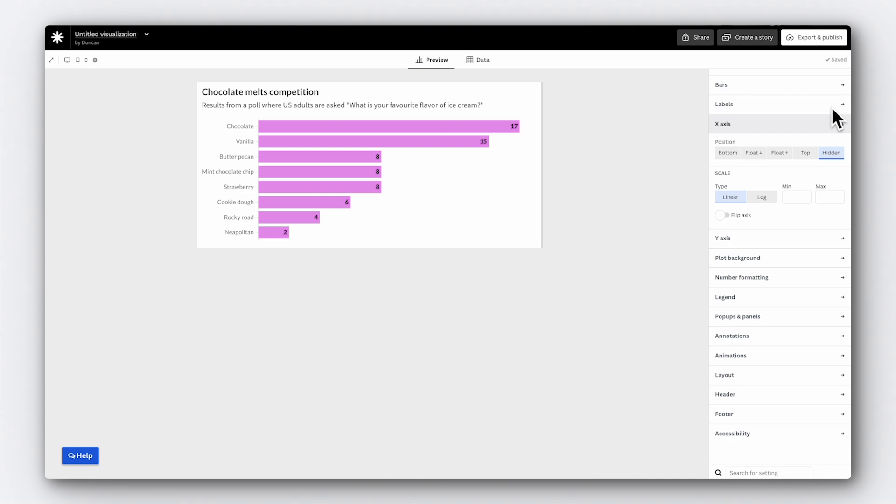
Add a % suffix to the bar values in Number formatting.
left_click(800, 278)
left_click(767, 257)
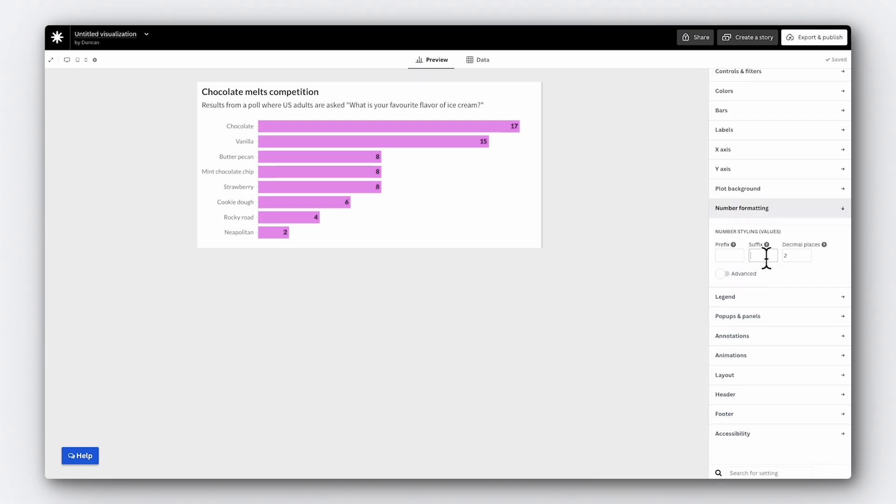
type("%")
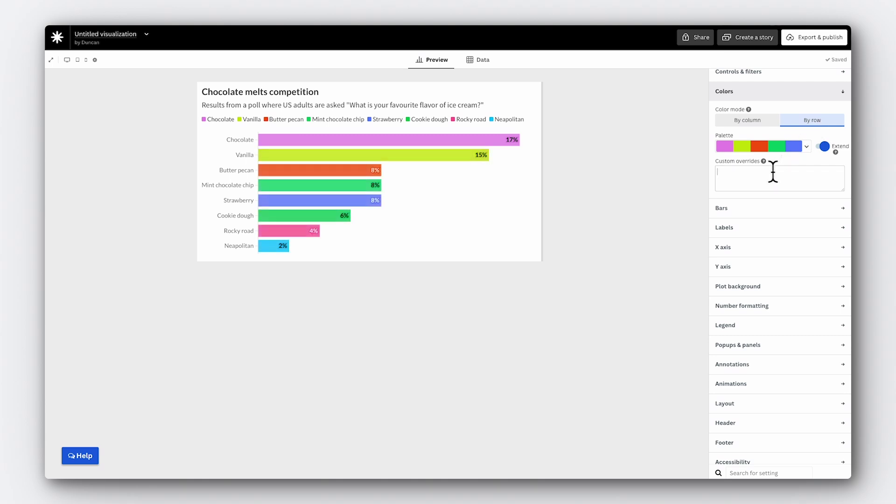
Add a custom colour override 'Chocolate: blue'.
type("Chocolate")
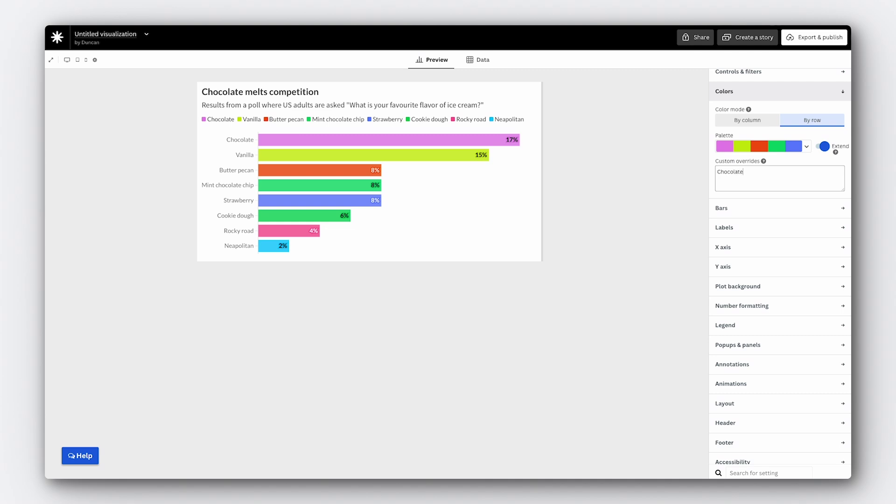
type(":")
type("blue")
left_click(684, 196)
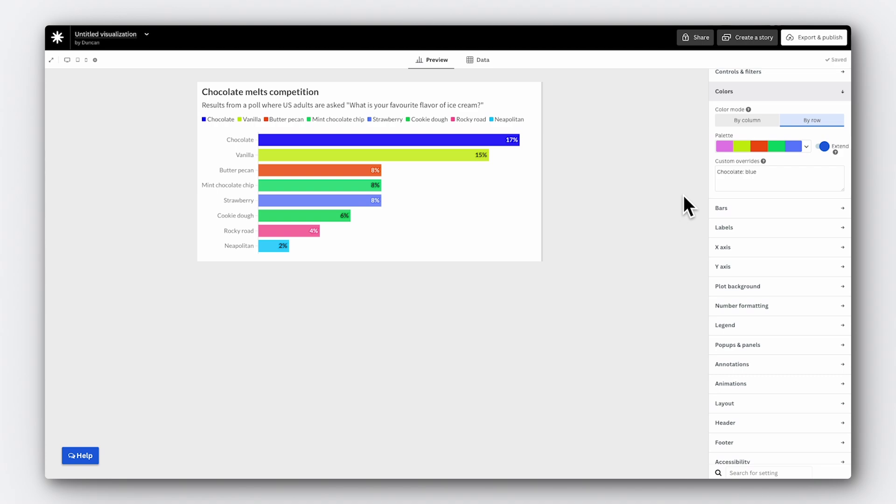
Reduce the palette to a single grey #adadad, removing the other four colours.
left_click(806, 146)
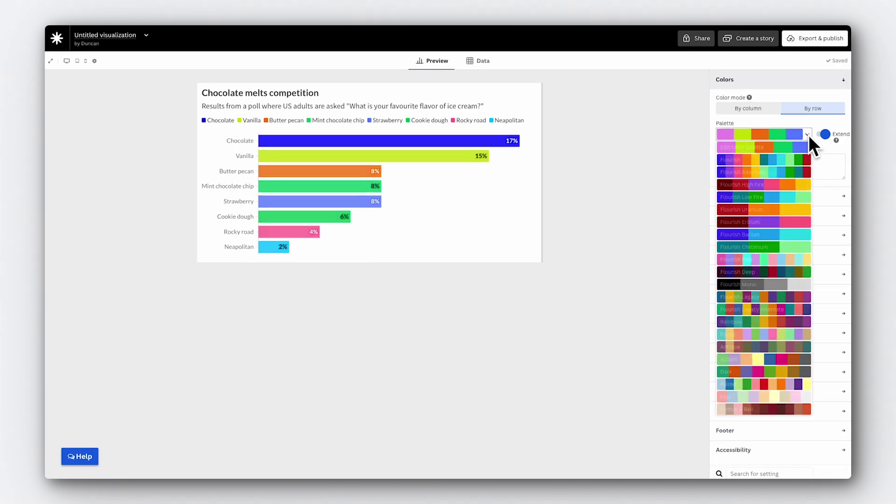
left_click(803, 148)
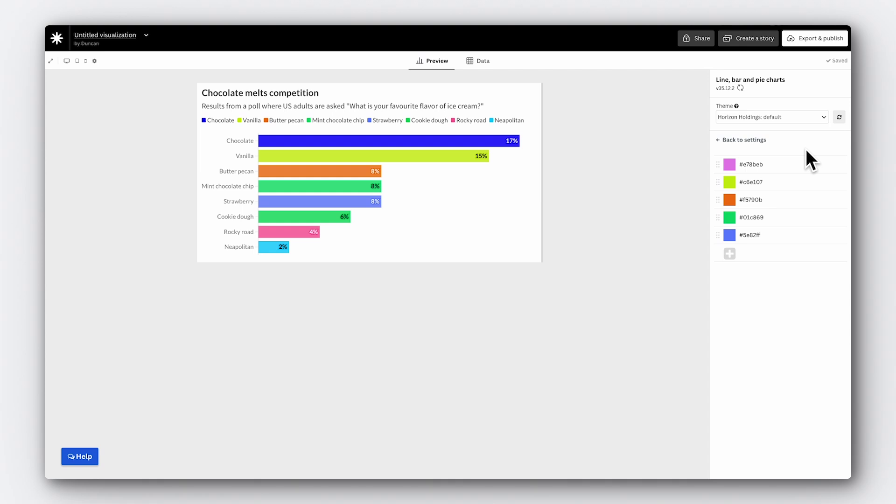
left_click(839, 163)
left_click(839, 164)
left_click(839, 164)
left_click(839, 164)
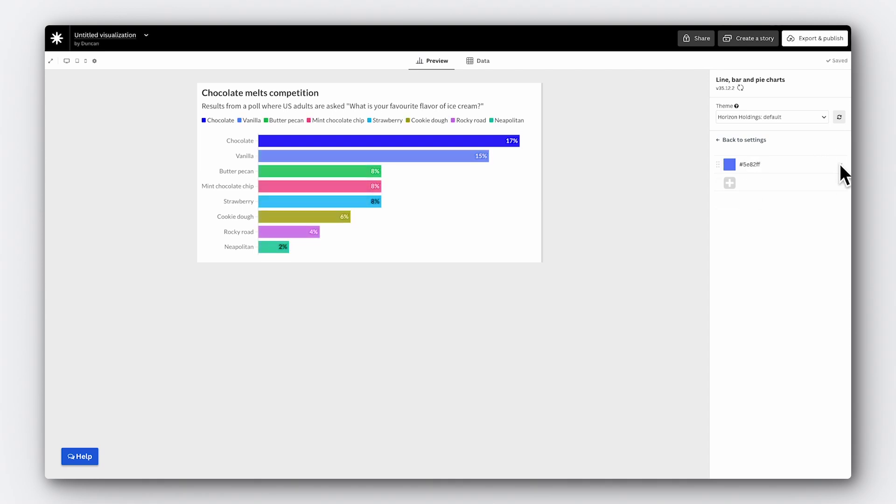
double_click(755, 164)
type("adadad")
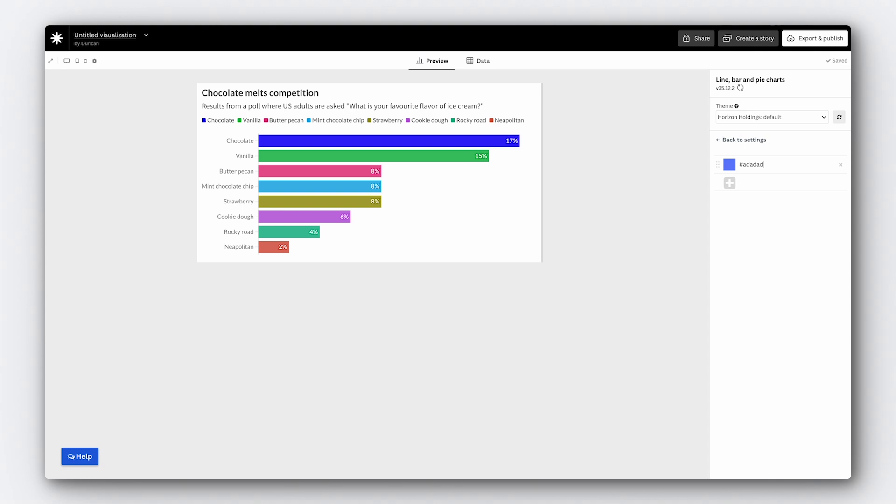
left_click(719, 140)
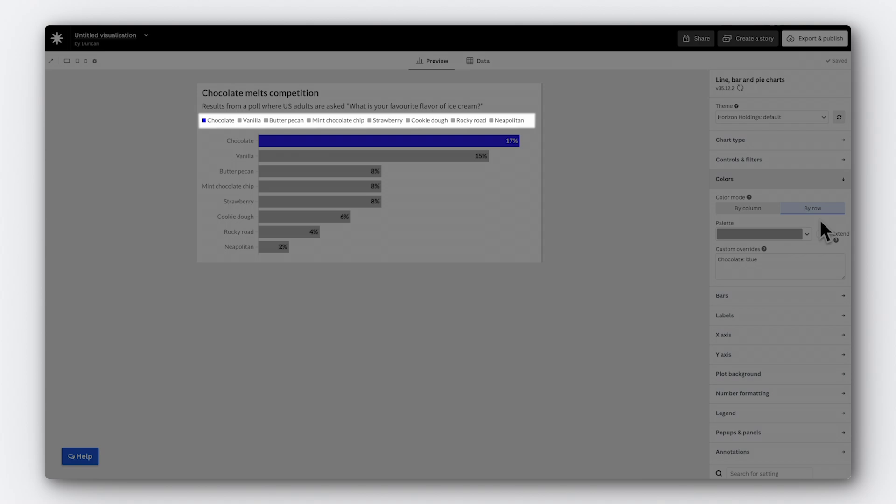
scroll(822, 220, "down", 2)
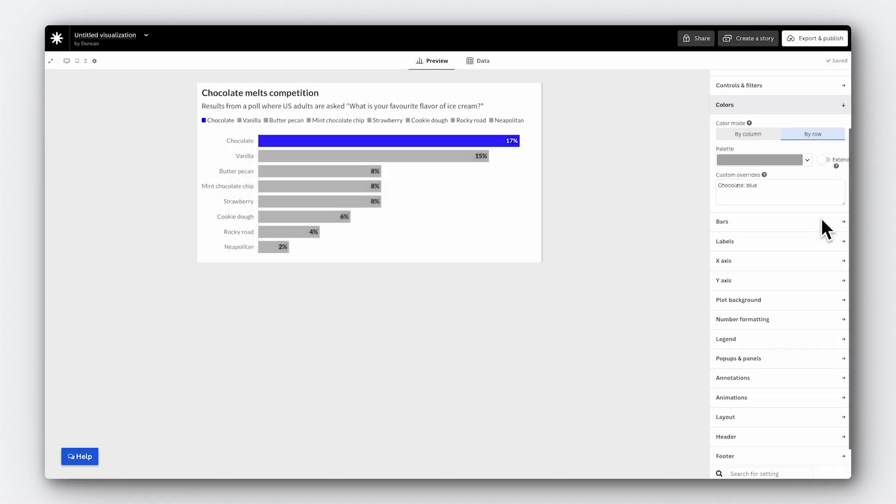
Set Legend mode to Off and header text data colours to Auto, turning title's Chocolate blue.
left_click(822, 332)
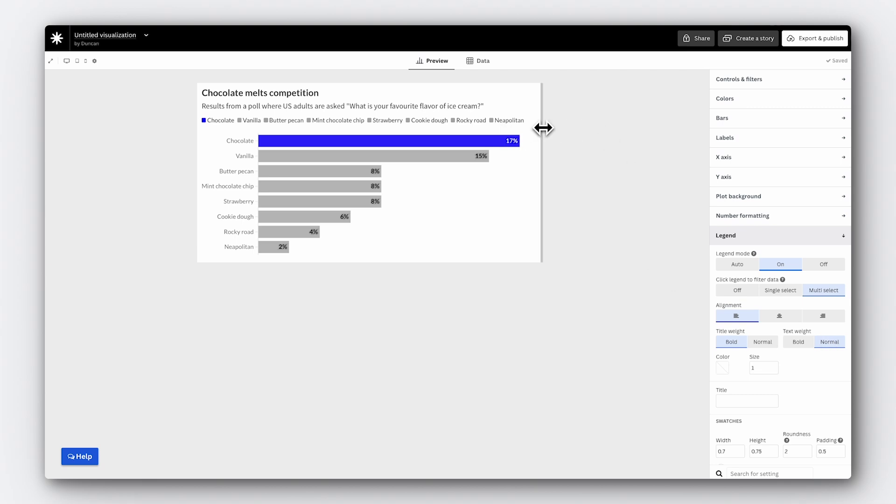
left_click(816, 264)
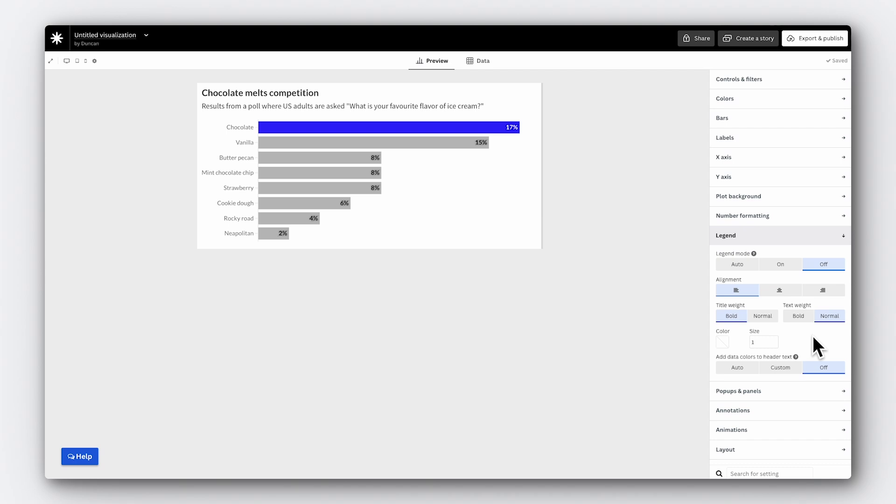
left_click(746, 369)
scroll(771, 236, "down", 3)
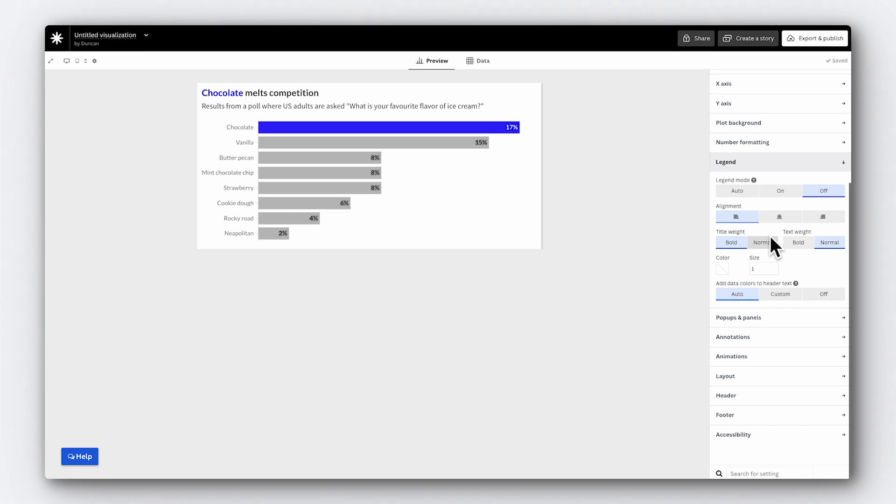
Set the footer source name to 'YouGov' and its source URL to the poll's web page.
left_click(749, 413)
left_click(752, 371)
type("YouGov")
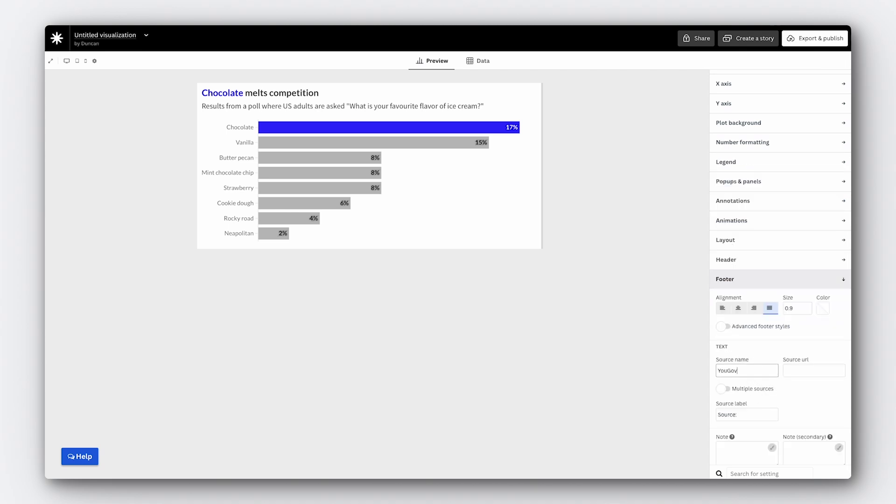
left_click(819, 370)
key("ctrl+v")
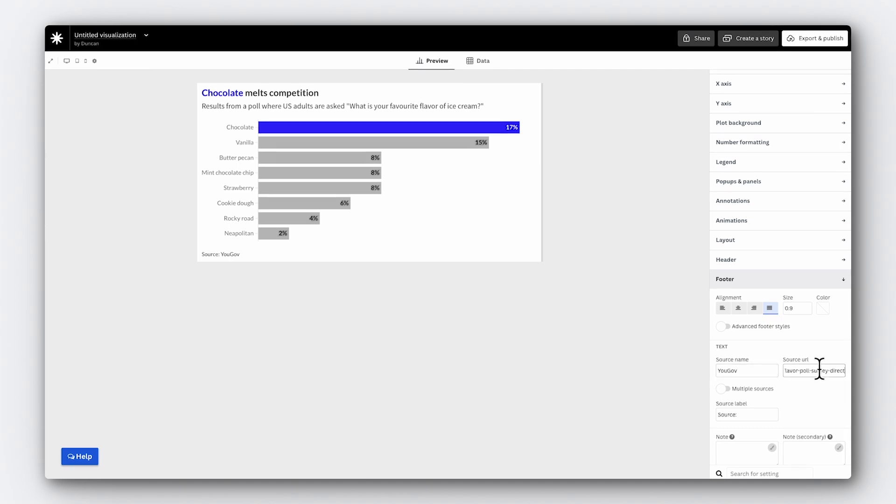
left_click(668, 373)
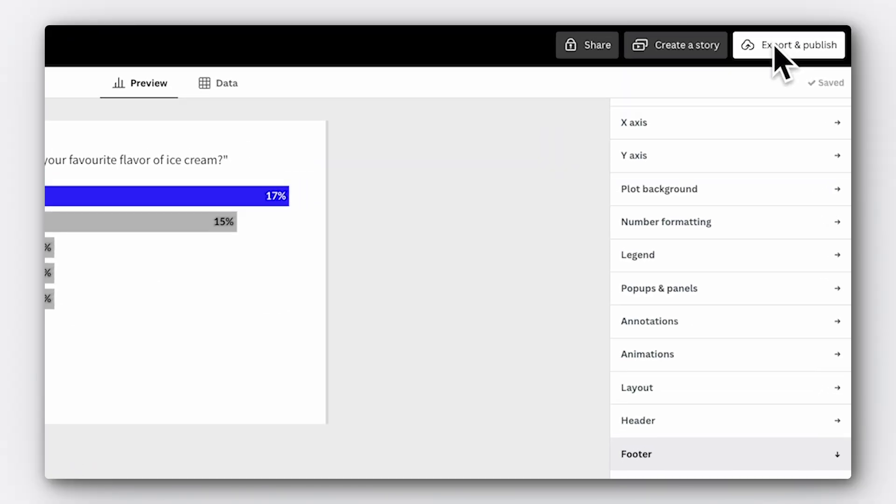
Start a double-resolution snapshot image download of the chart, then cancel it.
left_click(776, 46)
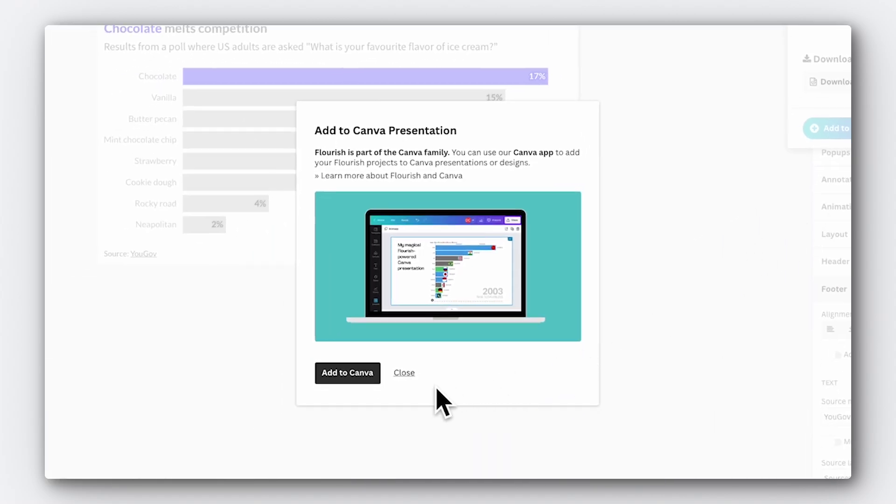
left_click(403, 374)
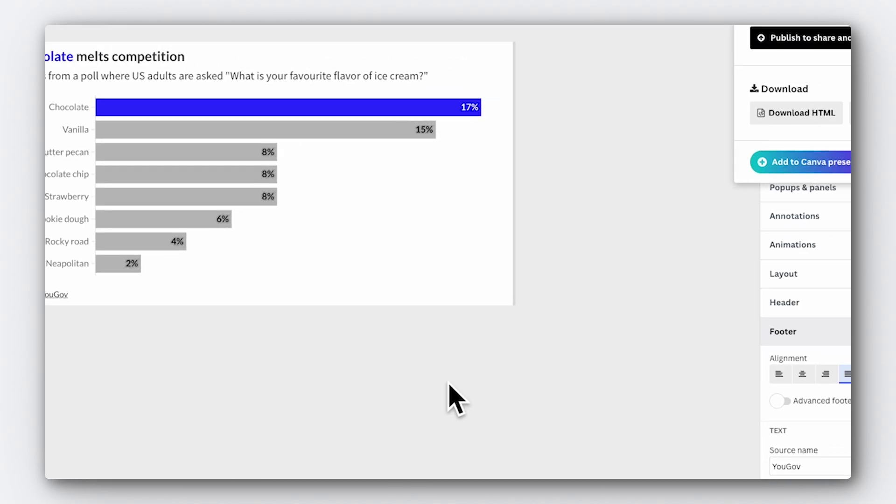
left_click(799, 210)
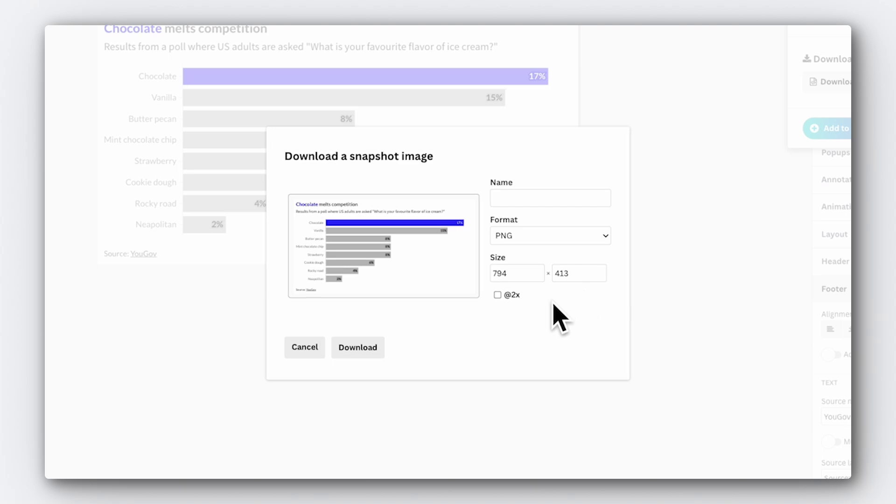
left_click(497, 295)
left_click(309, 351)
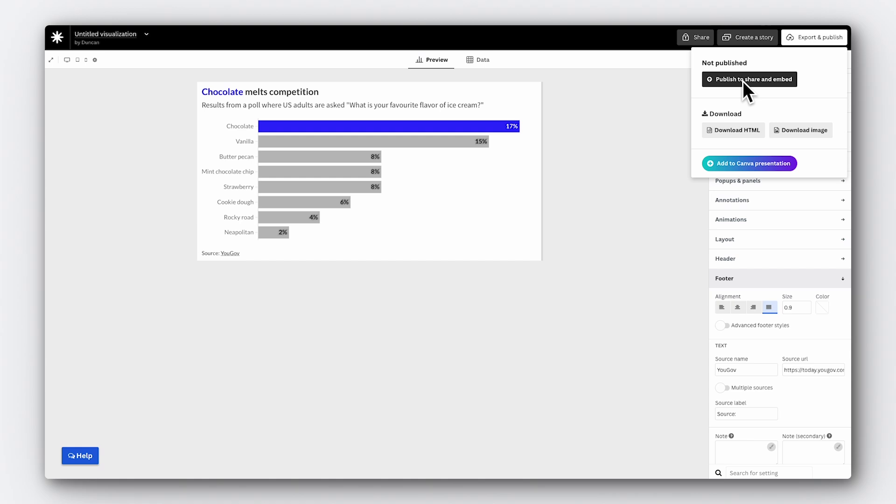
Publish the Chocolate bar chart and open its public page.
left_click(743, 81)
left_click(429, 293)
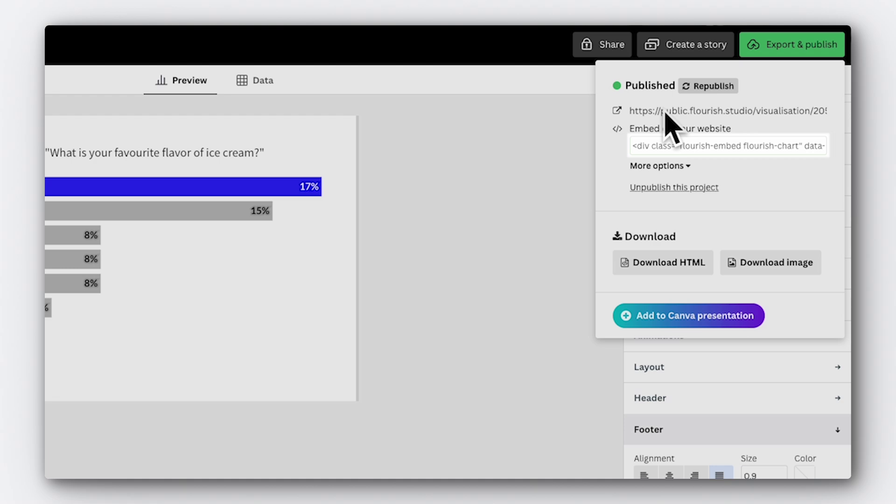
left_click(670, 111)
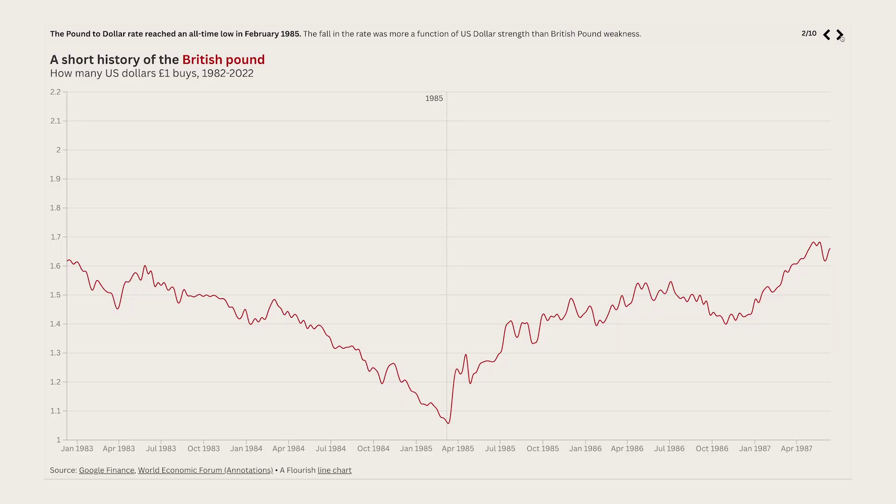
Advance the example British pound story forward two slides.
left_click(841, 36)
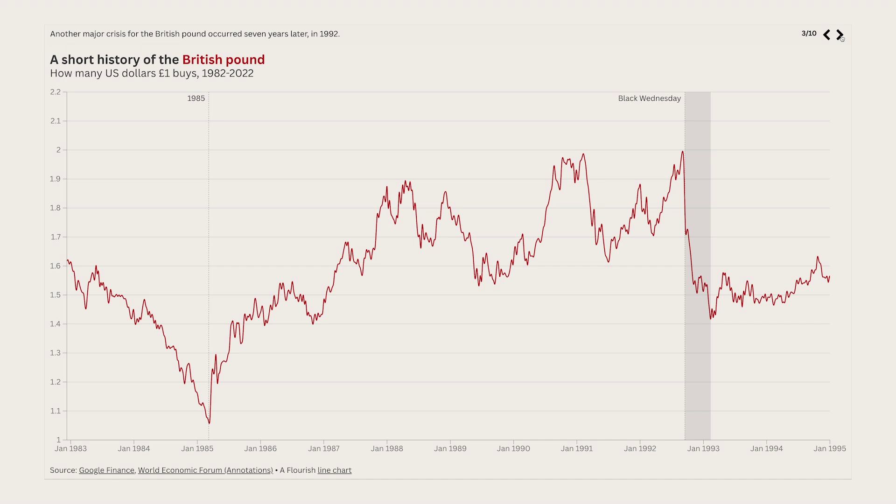
left_click(841, 36)
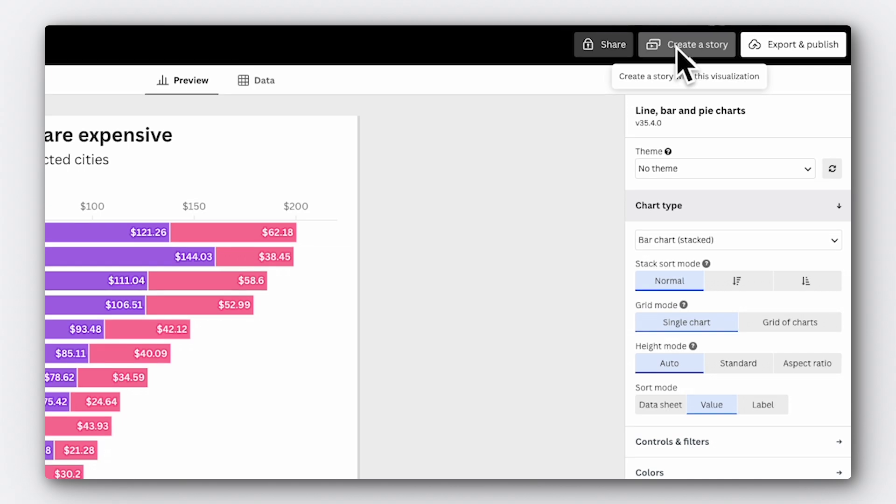
Create a new story with 'Date nights in New York are expensive' as its first slide.
left_click(677, 46)
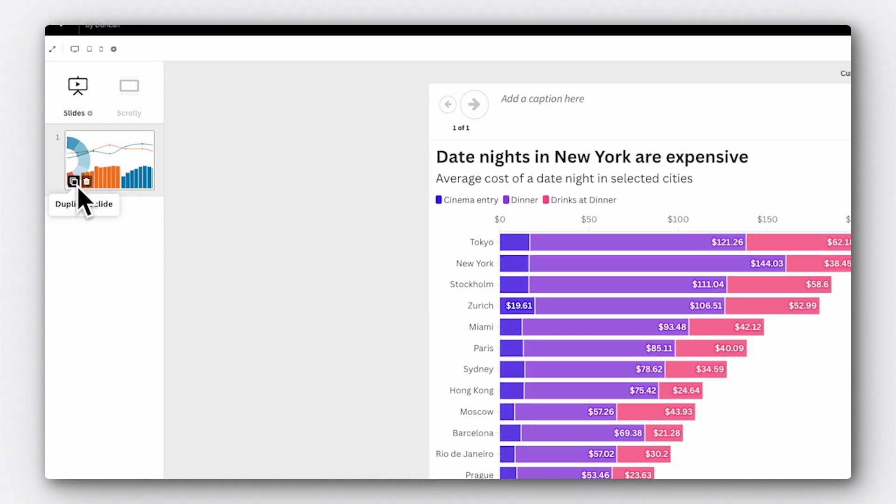
Duplicate the first slide and hide Cinema entry and Drinks at Dinner, leaving only Dinner.
left_click(73, 181)
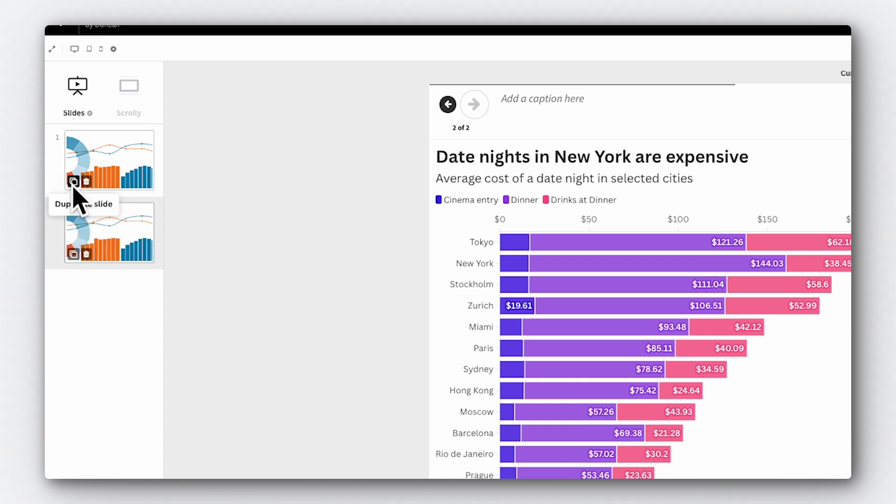
left_click(328, 169)
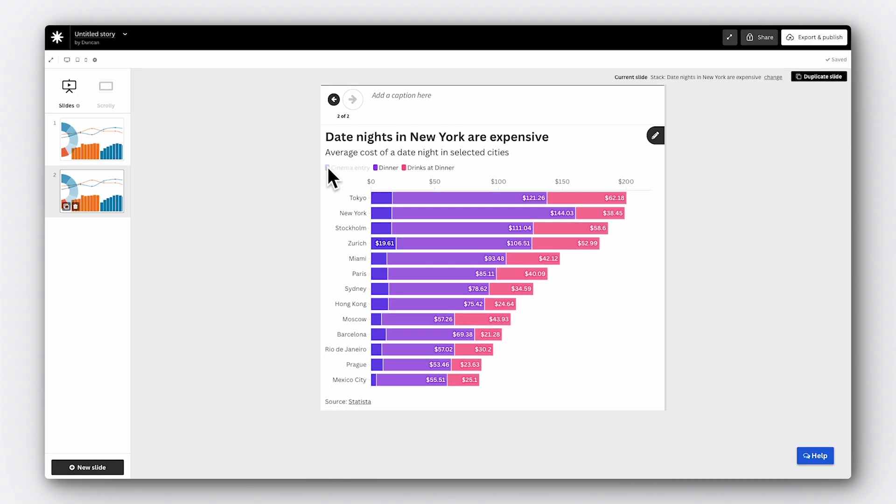
left_click(423, 169)
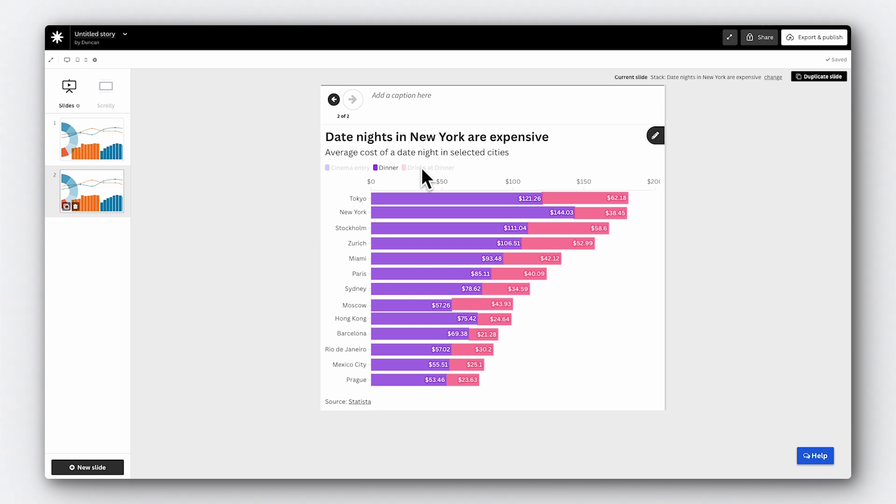
Duplicate the Dinner slide into a Cinema-entry-only slide, then return to the first slide.
left_click(65, 207)
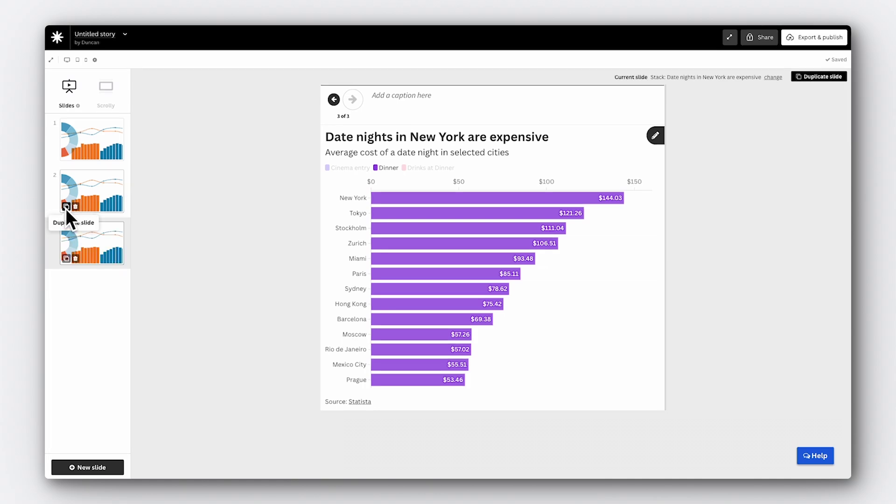
left_click(388, 168)
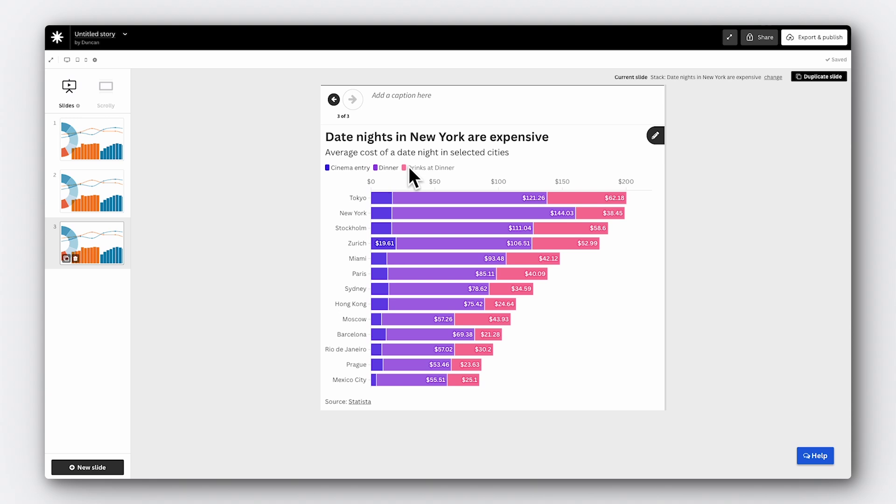
left_click(381, 167)
left_click(404, 167)
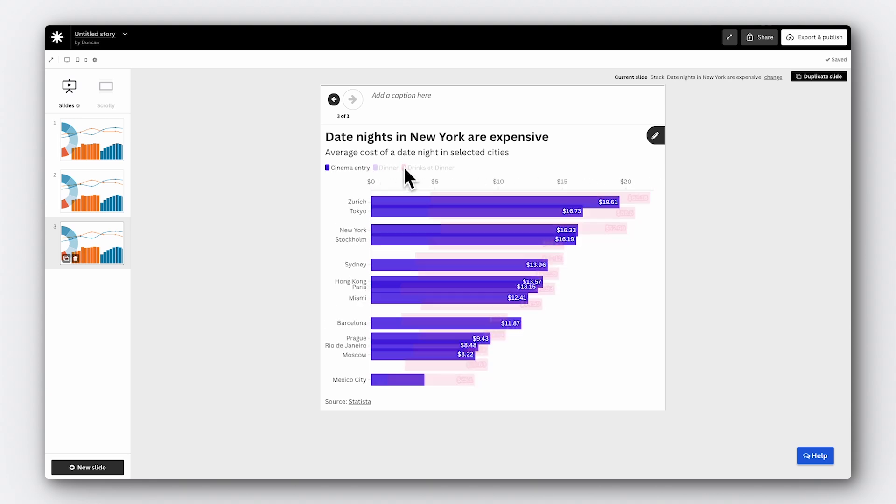
left_click(332, 99)
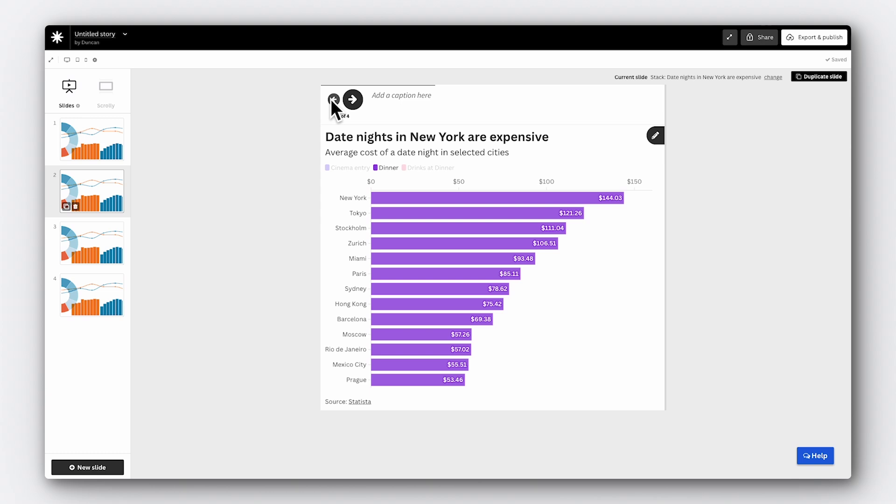
left_click(333, 100)
Paste the Prague savings caption and annotate Prague's bar with 'Dinner is most affordable in Prague!'.
left_click(430, 98)
type("If you fancy a nice dinner but you want to save money - Prague might be your best bet!")
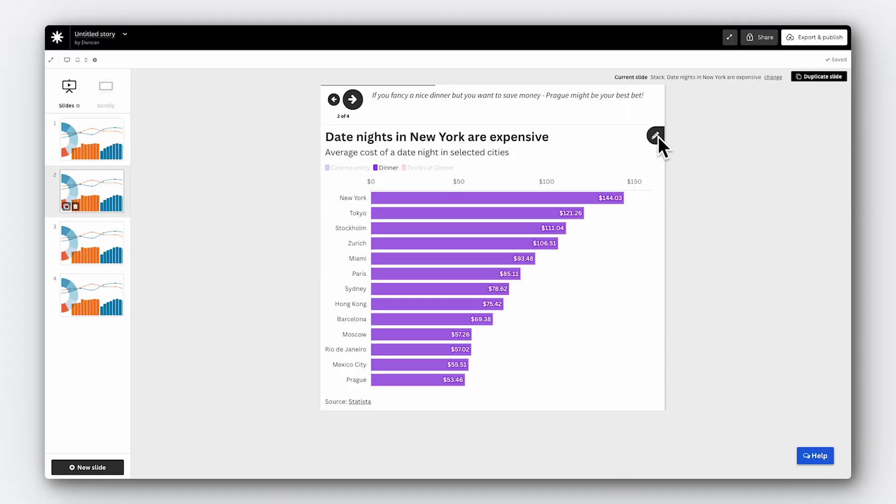
left_click(656, 136)
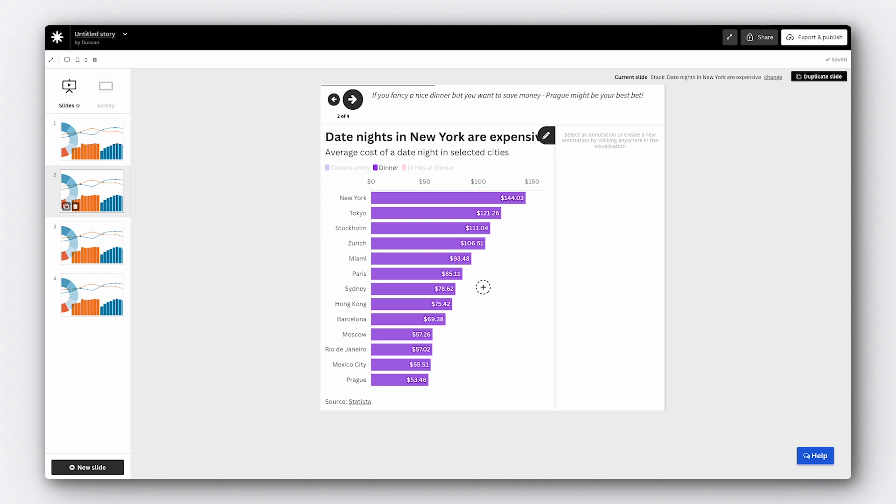
left_click(429, 379)
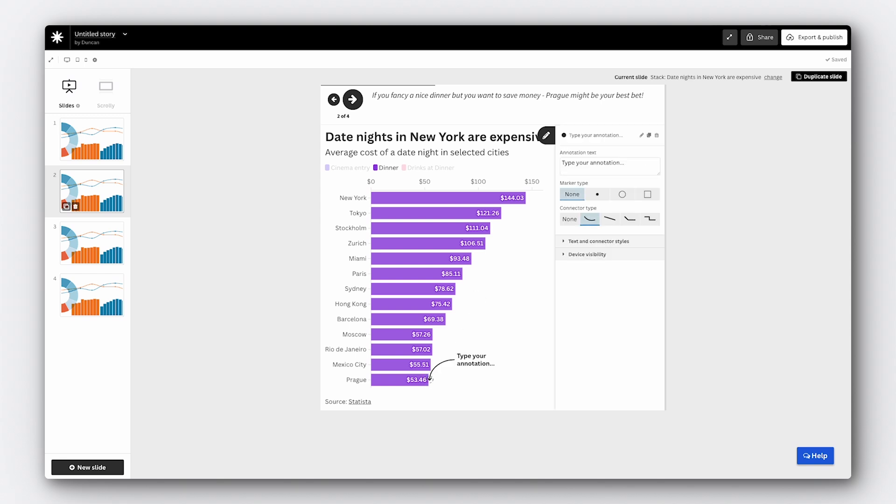
triple_click(620, 165)
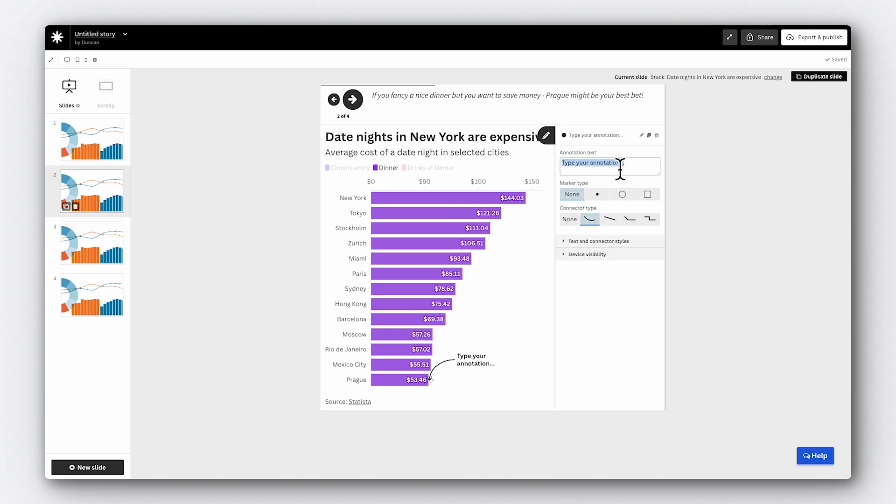
type("Dinner is most aff")
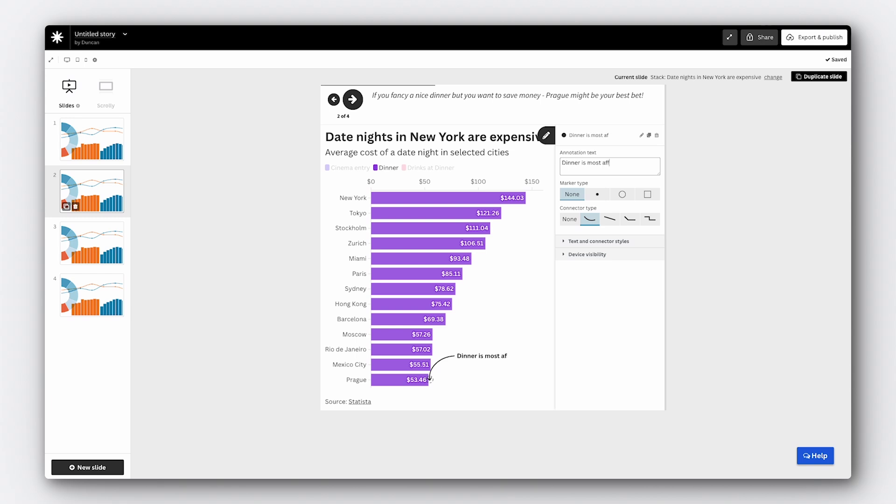
type("ordable in Prague!")
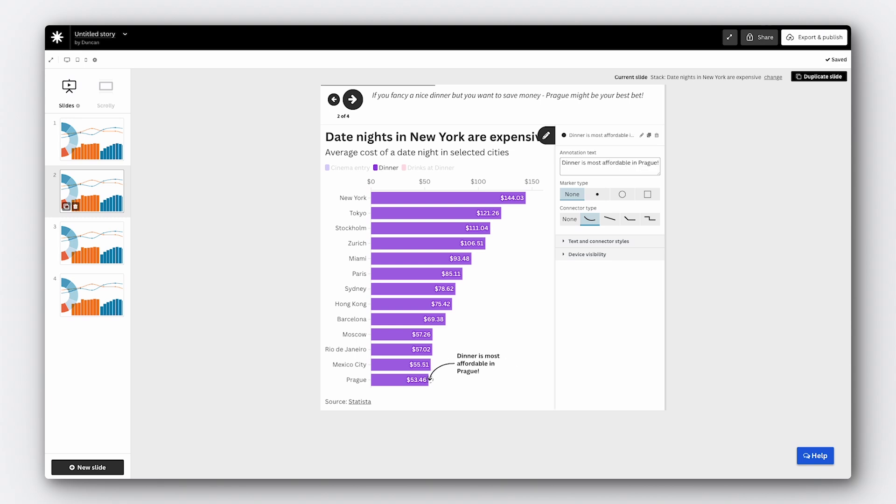
Finish the annotation, publish the story, and open its public page.
left_click(548, 136)
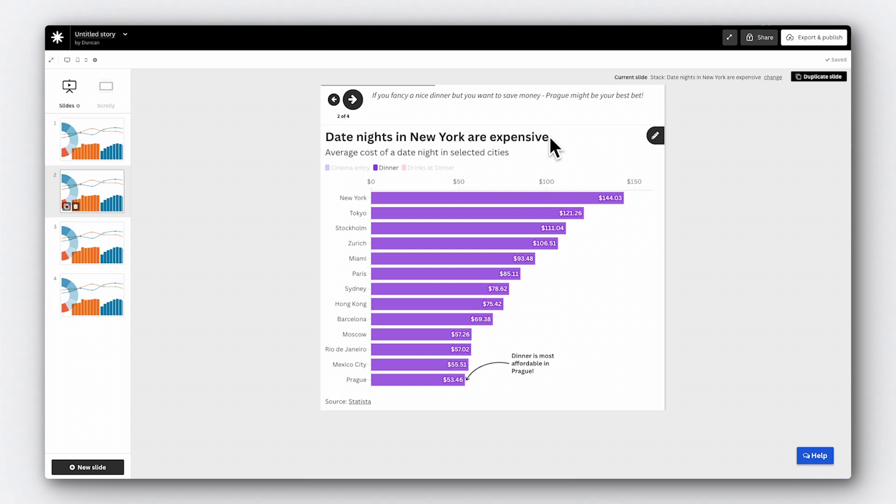
left_click(813, 40)
left_click(791, 78)
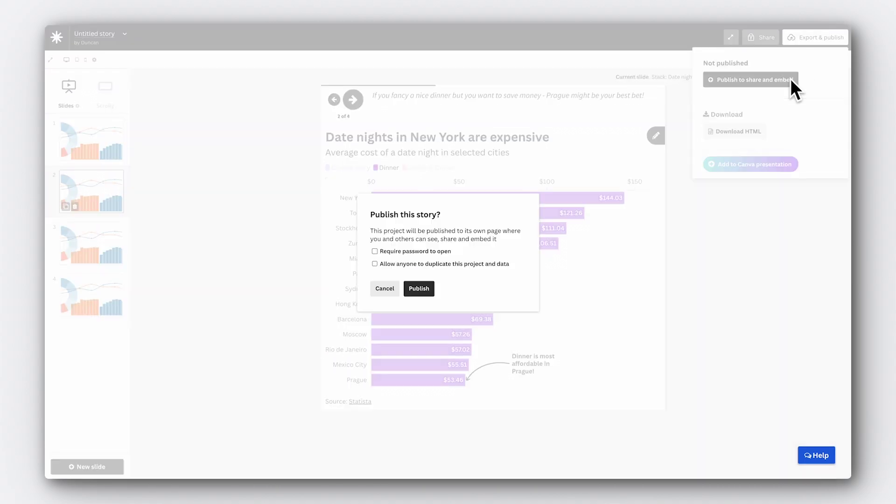
left_click(419, 288)
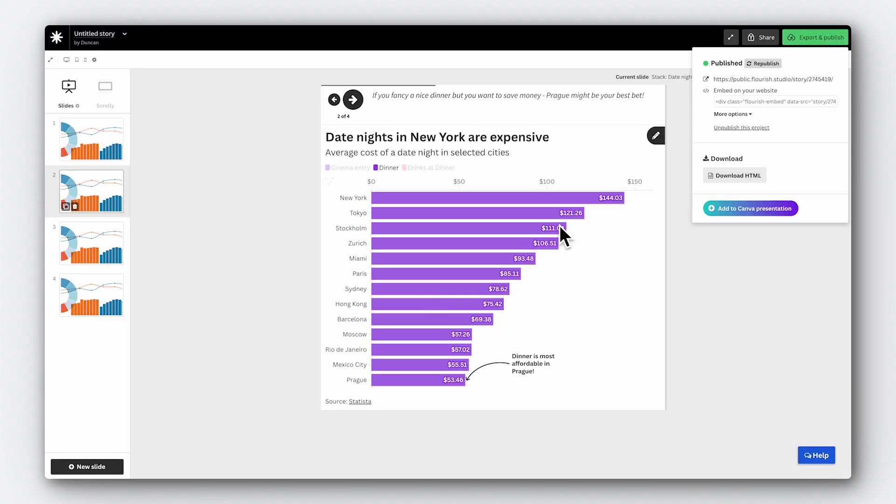
left_click(766, 81)
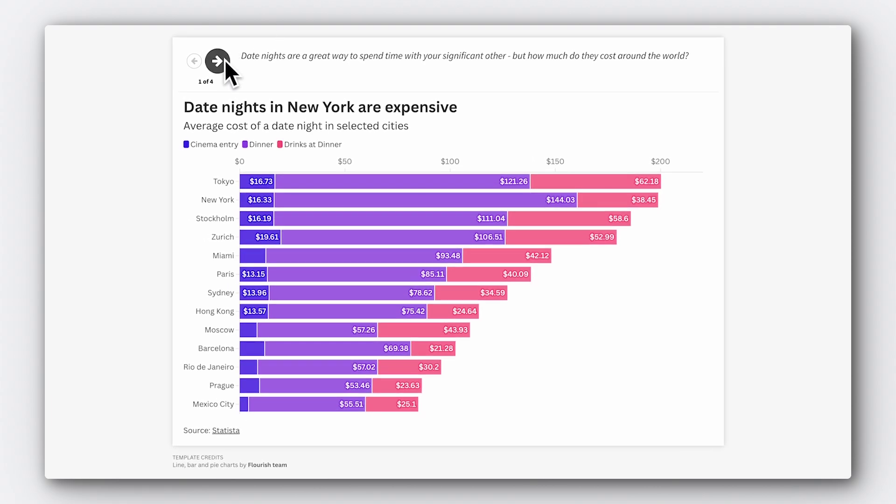
Step through the published story to slide 4, the Drinks at Dinner-only view.
left_click(218, 61)
left_click(217, 61)
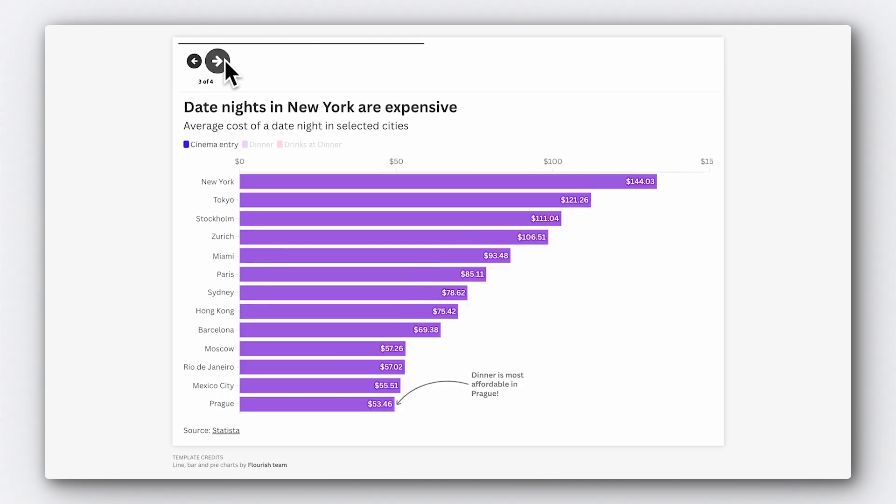
left_click(225, 61)
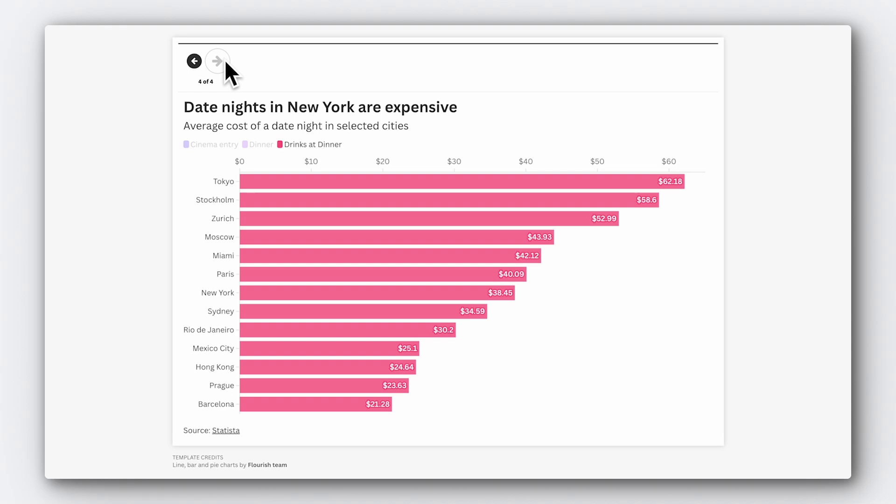